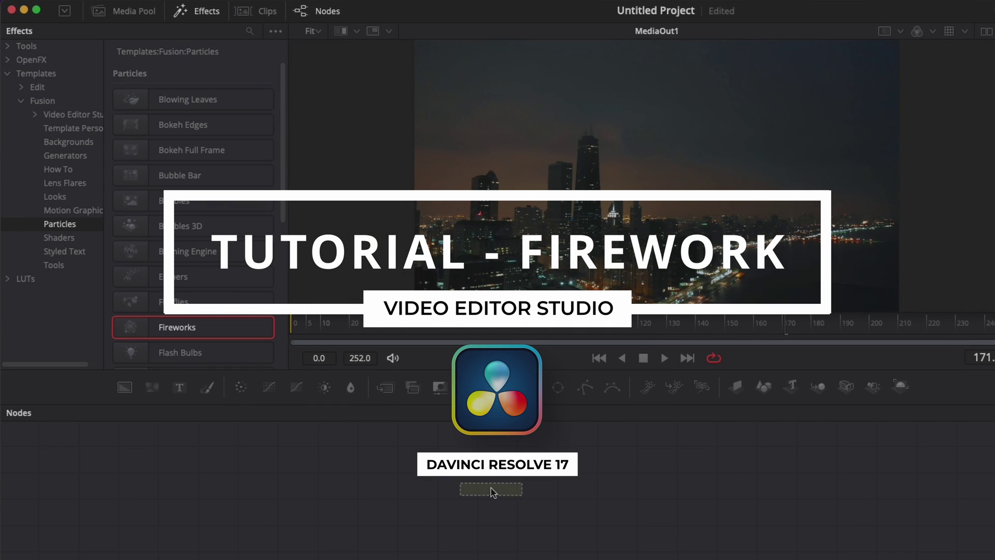
# Stop playback, convert the V1 skyline clip to a Fusion clip, and open it in Fusion.
pyautogui.moveTo(491, 492); pyautogui.dragTo(486, 490)
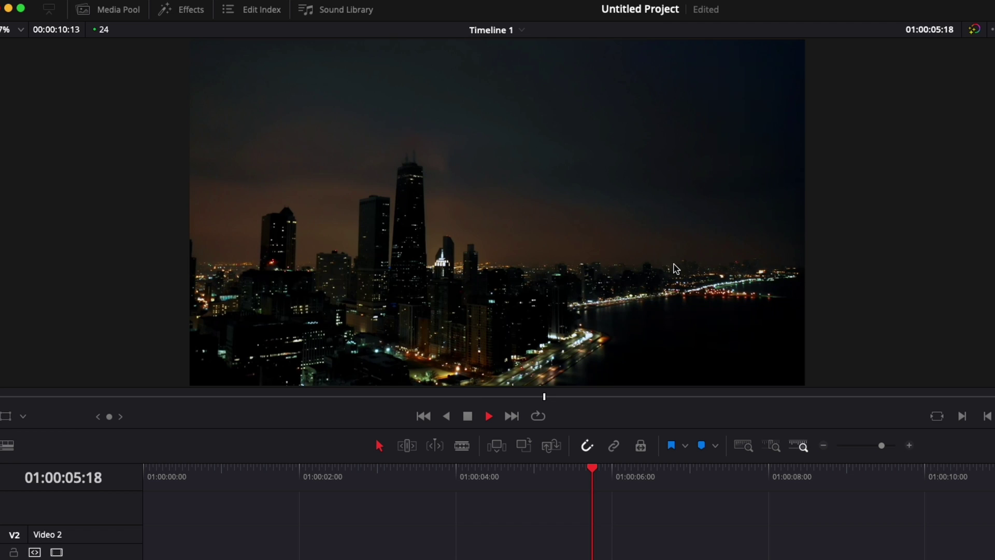
pyautogui.press('space')
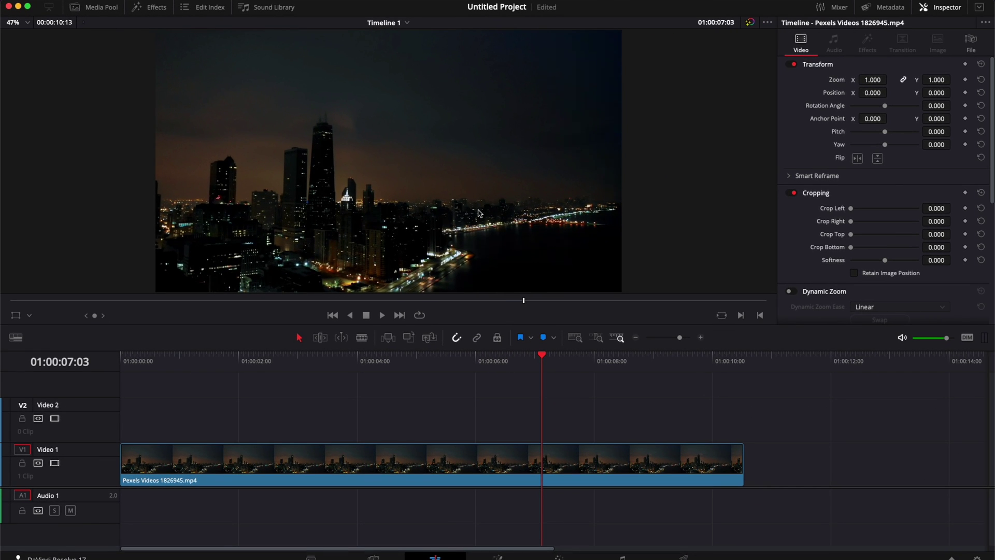
pyautogui.click(471, 469)
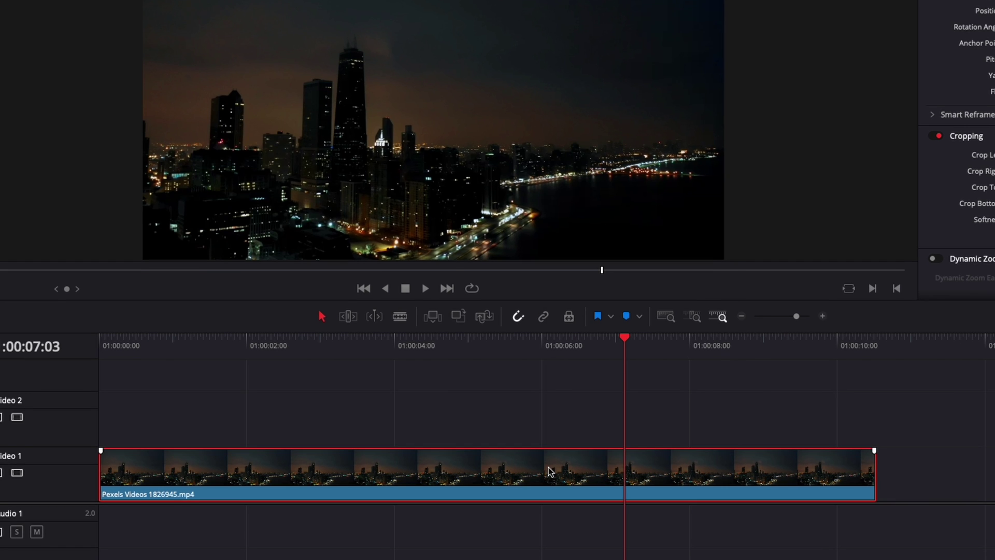
pyautogui.rightClick(548, 471)
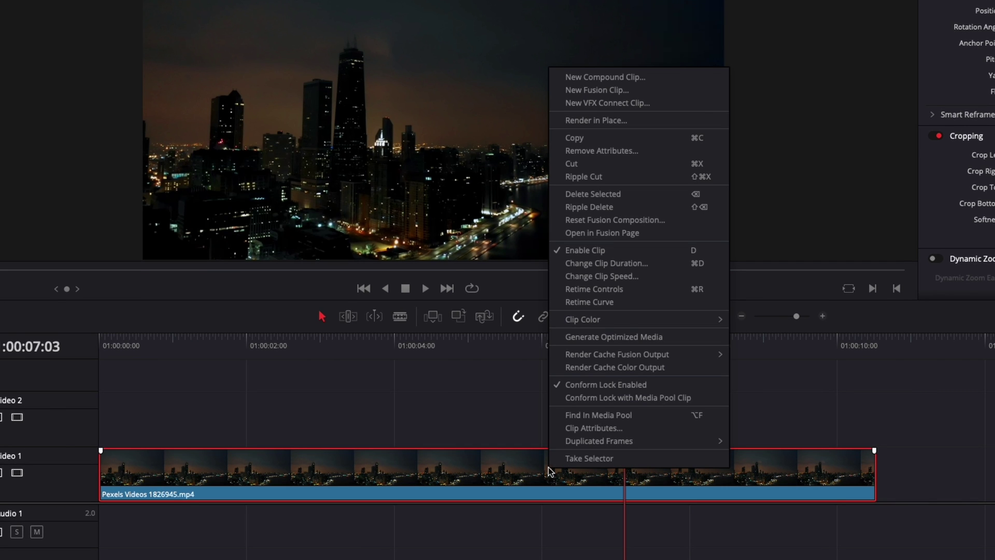
pyautogui.click(597, 90)
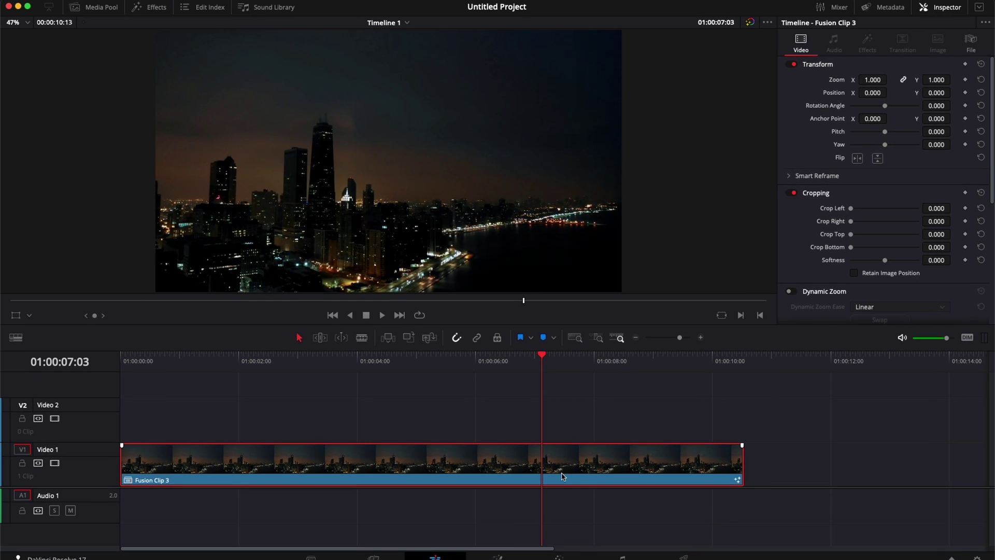
pyautogui.click(497, 550)
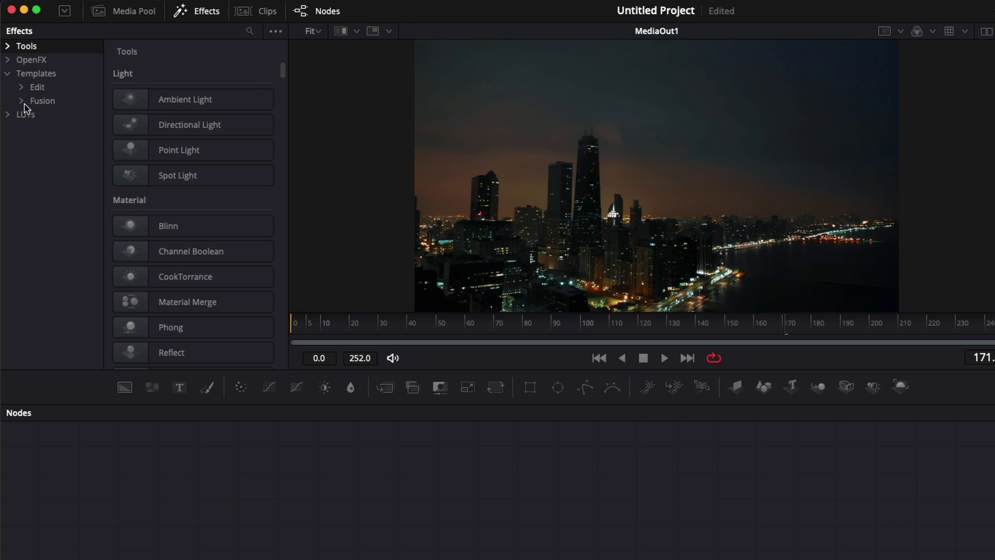
# Drag the Fireworks template from Templates > Fusion > Particles into the Nodes panel.
pyautogui.click(22, 102)
pyautogui.click(58, 225)
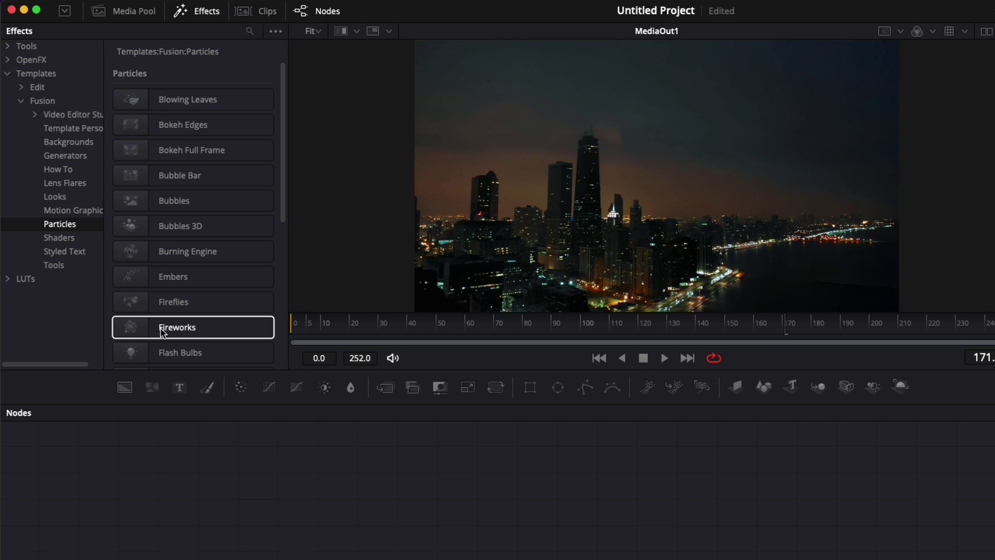
pyautogui.moveTo(163, 332); pyautogui.dragTo(491, 492)
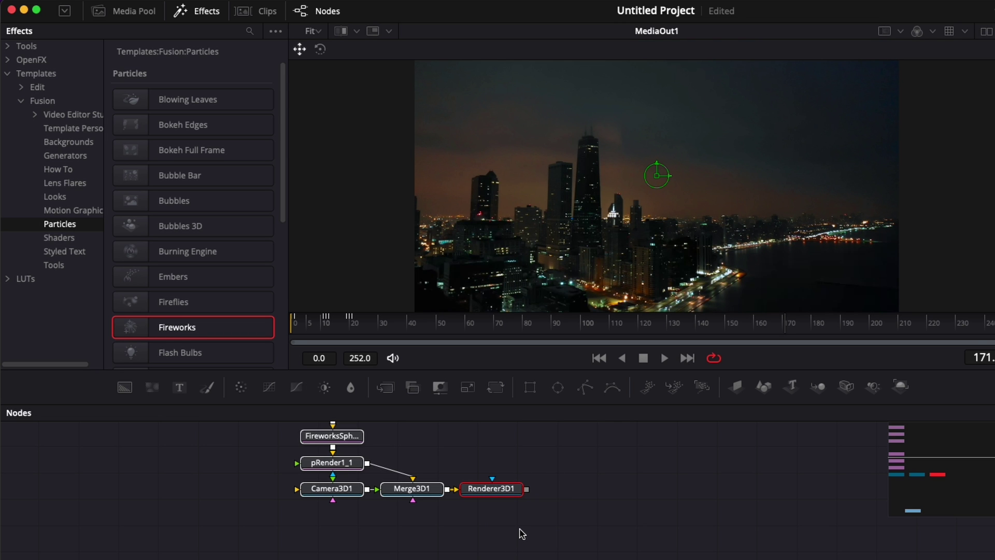
# Disconnect MediaIn1, merge Renderer3D1 over it via Merge1 into MediaOut1, and preview.
pyautogui.moveTo(324, 476); pyautogui.dragTo(530, 411)
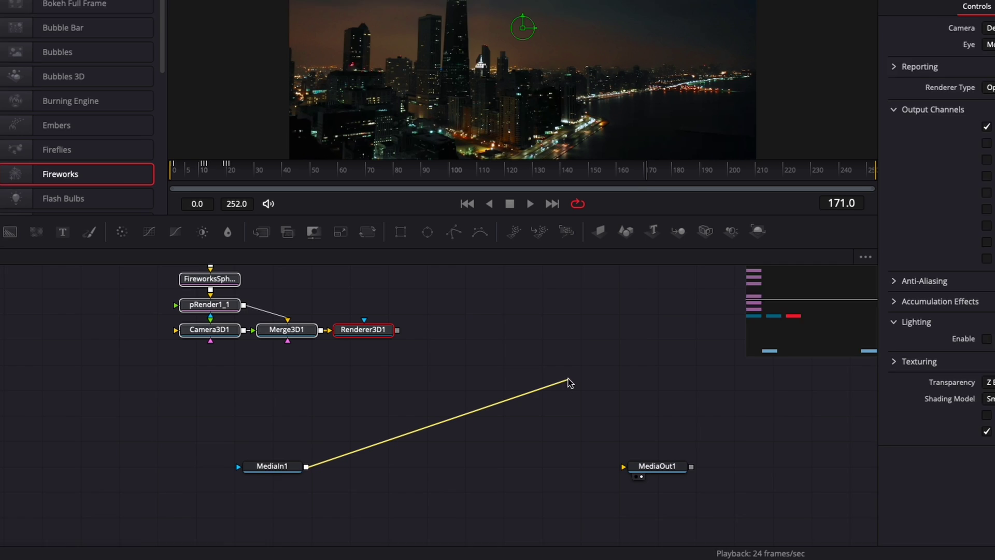
pyautogui.moveTo(575, 381); pyautogui.dragTo(575, 380)
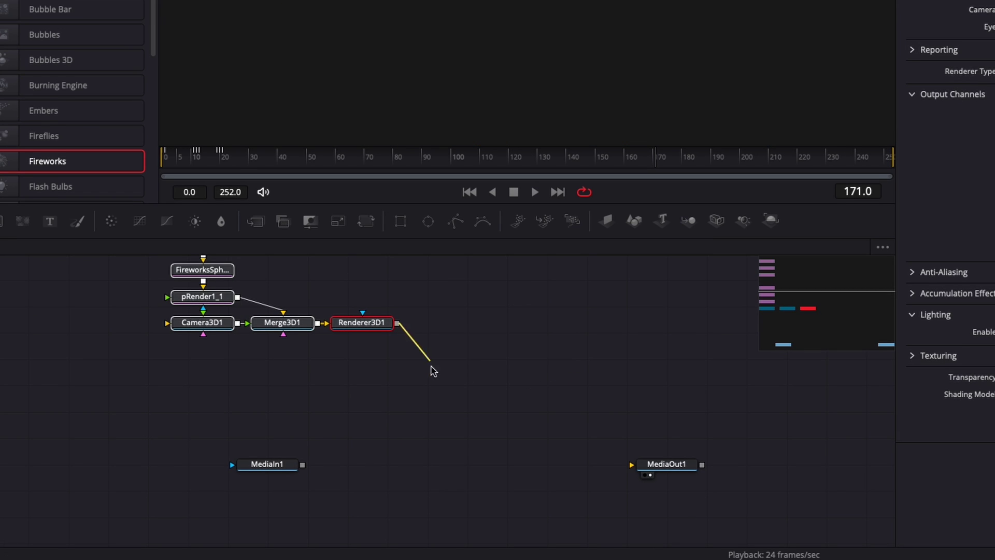
pyautogui.moveTo(433, 370); pyautogui.dragTo(303, 467)
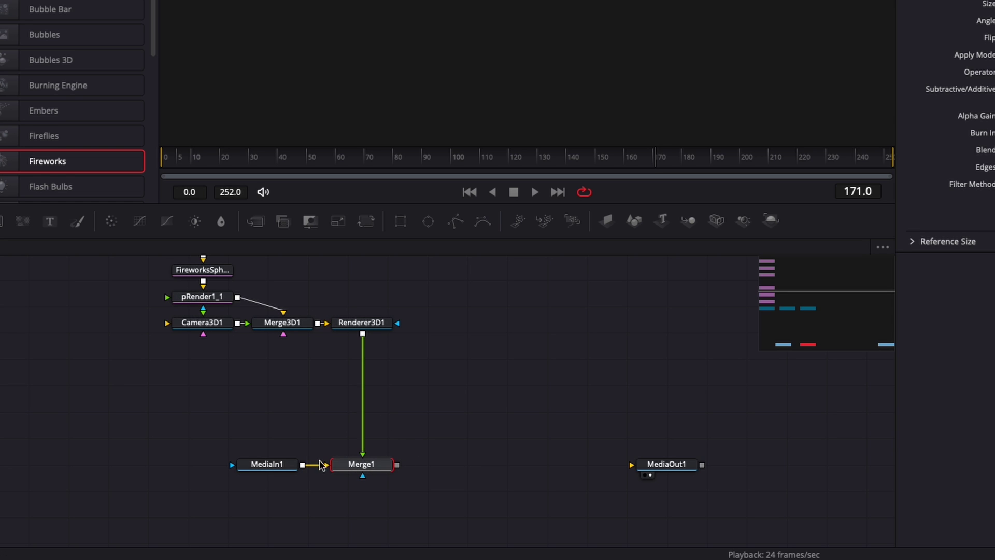
pyautogui.moveTo(397, 465)
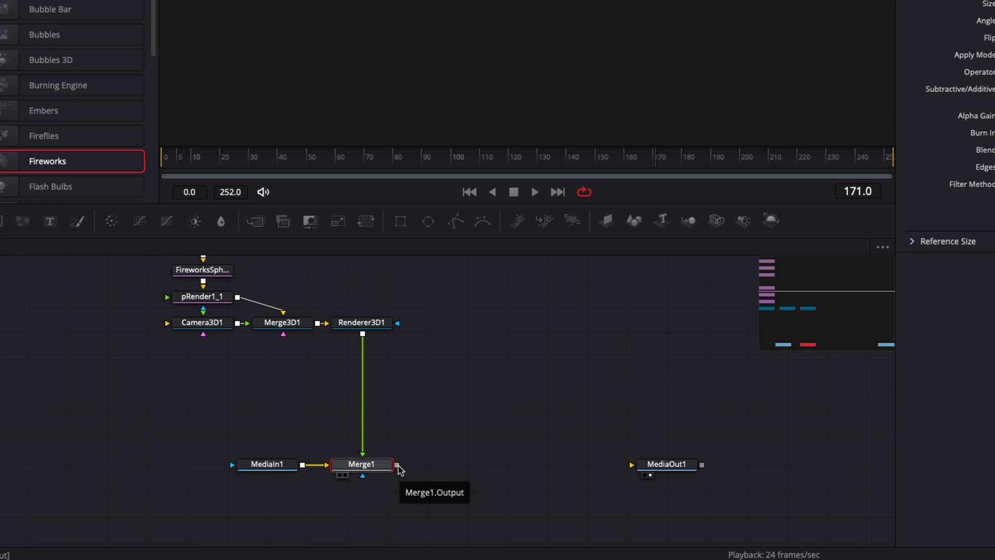
pyautogui.moveTo(397, 465); pyautogui.dragTo(636, 466)
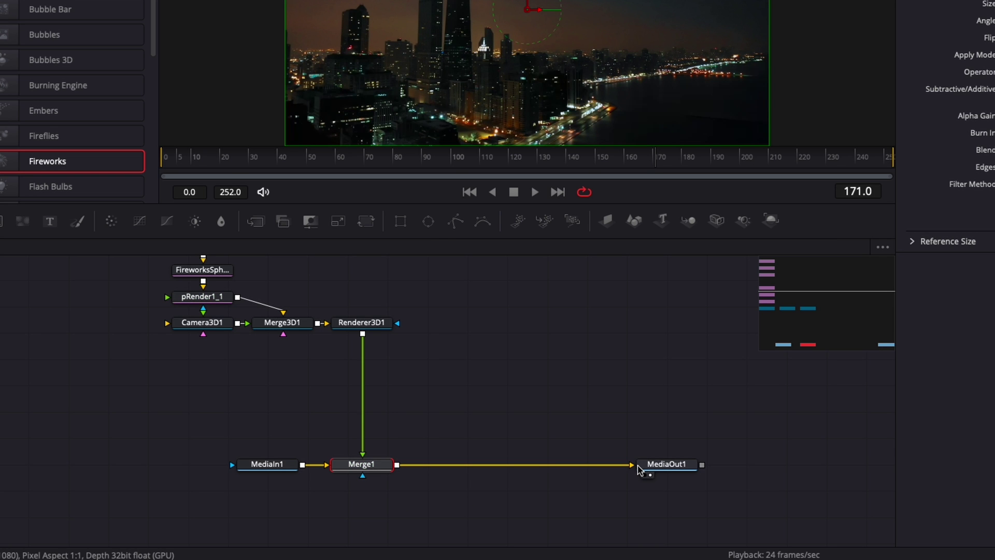
pyautogui.scroll(3, 428, 395)
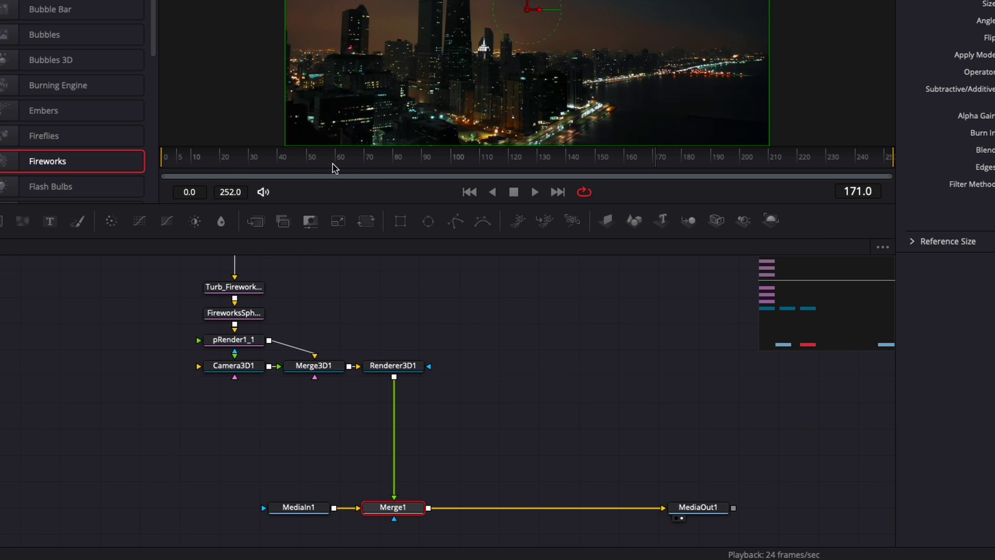
pyautogui.moveTo(332, 168)
pyautogui.mouseDown()
pyautogui.moveTo(292, 168)
pyautogui.moveTo(450, 158)
pyautogui.mouseUp()
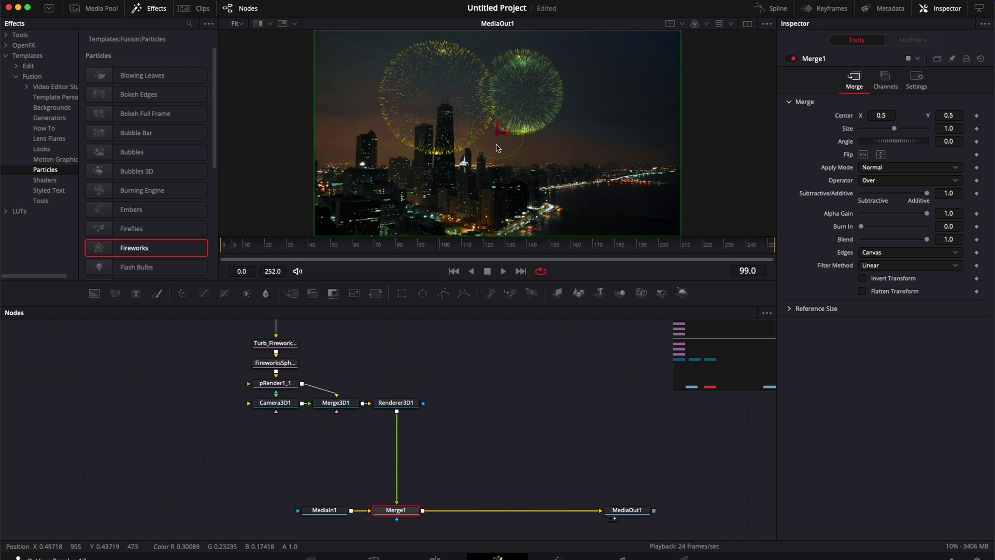
# At frame 118, set Camera3D1's Angle of View to about 61.4.
pyautogui.click(480, 251)
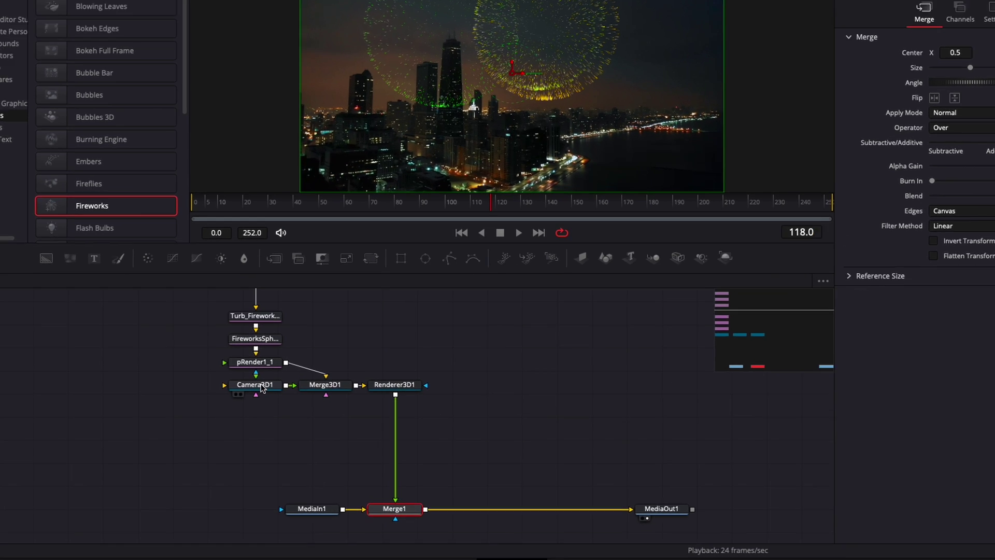
pyautogui.click(283, 404)
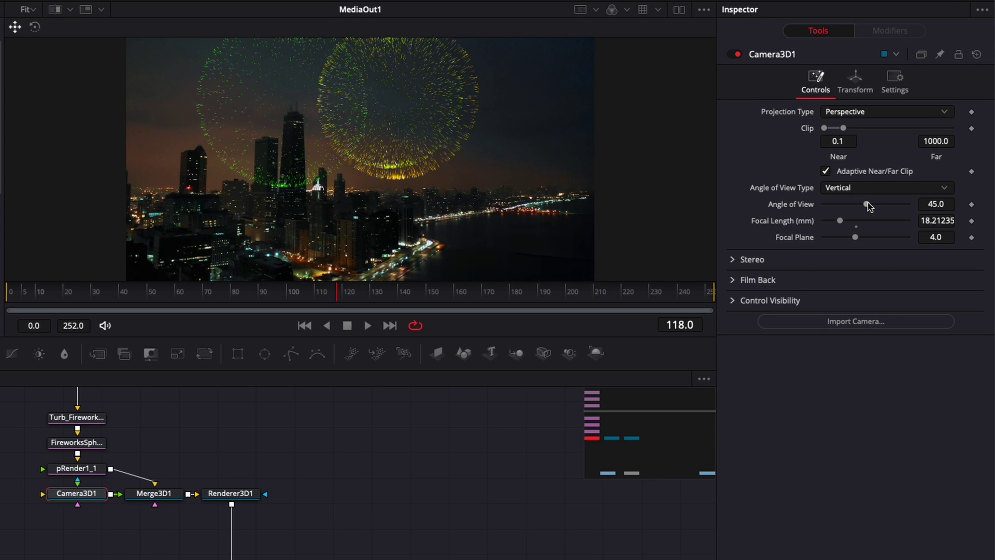
pyautogui.moveTo(894, 176); pyautogui.dragTo(884, 203)
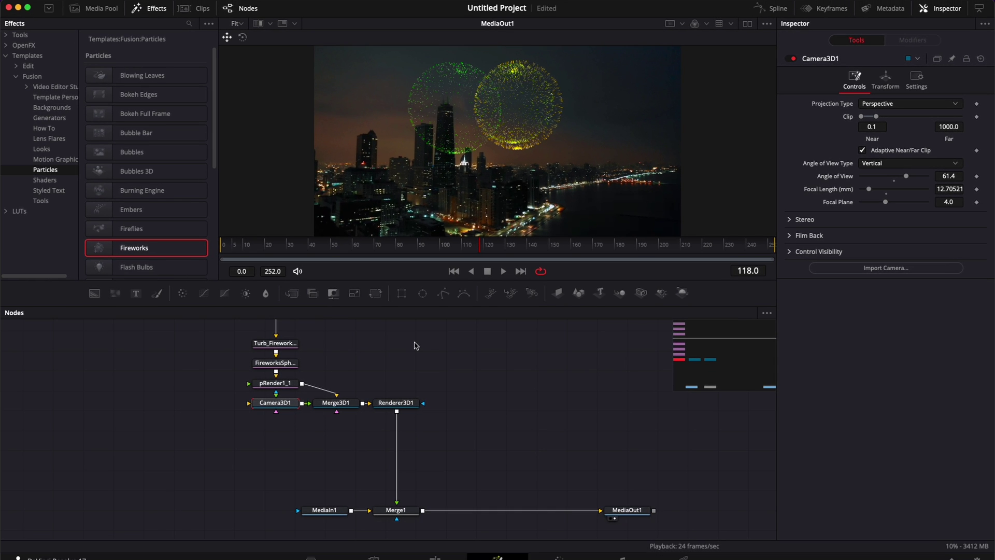
# Insert a Transform node between Renderer3D1 and Merge1, shifting its center rightward.
pyautogui.click(404, 405)
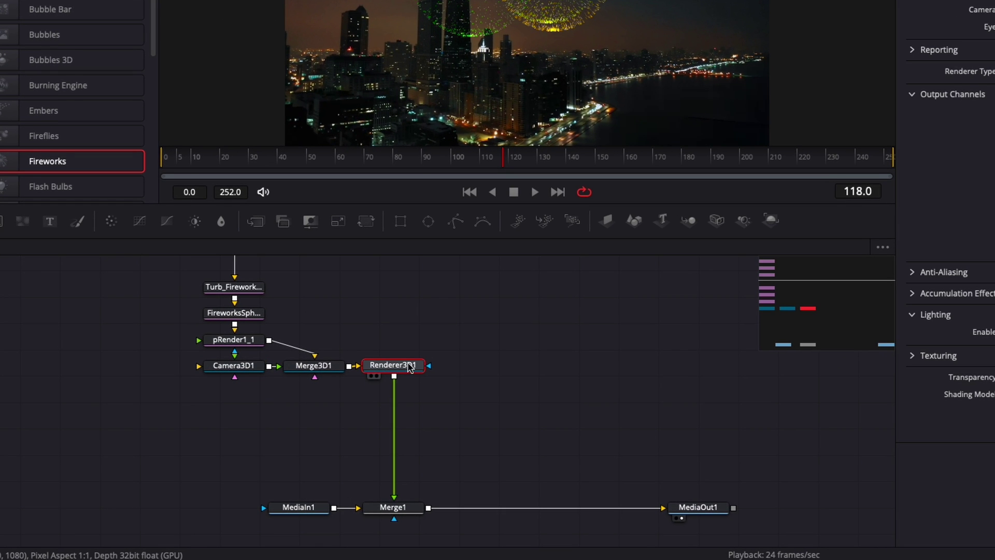
pyautogui.hotkey('shift', 'space')
pyautogui.write('tran')
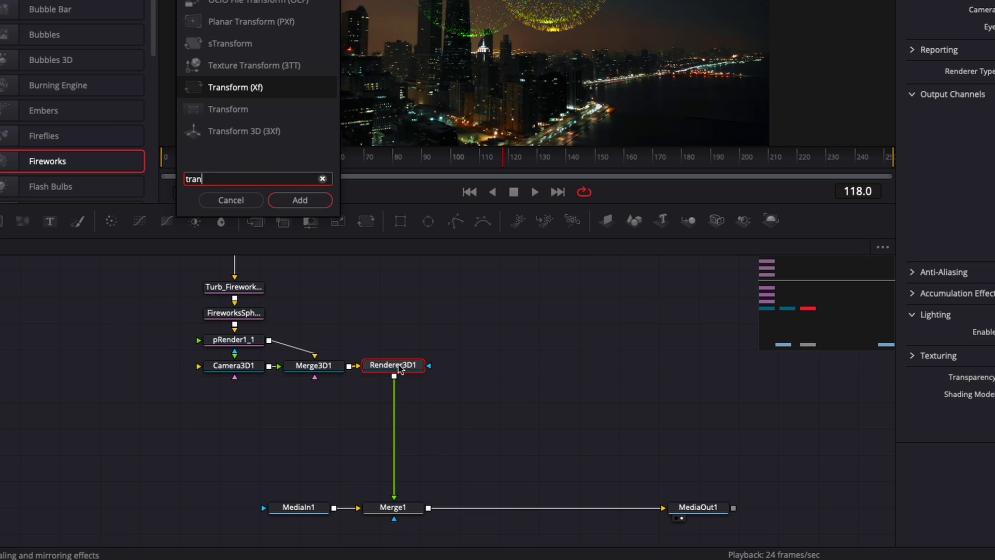
pyautogui.press('Return')
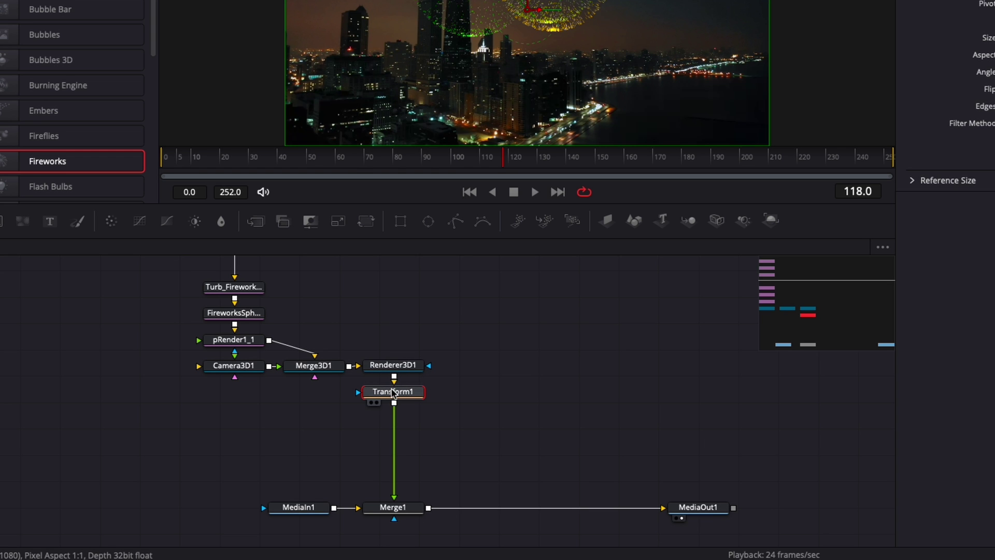
pyautogui.moveTo(394, 392); pyautogui.dragTo(393, 426)
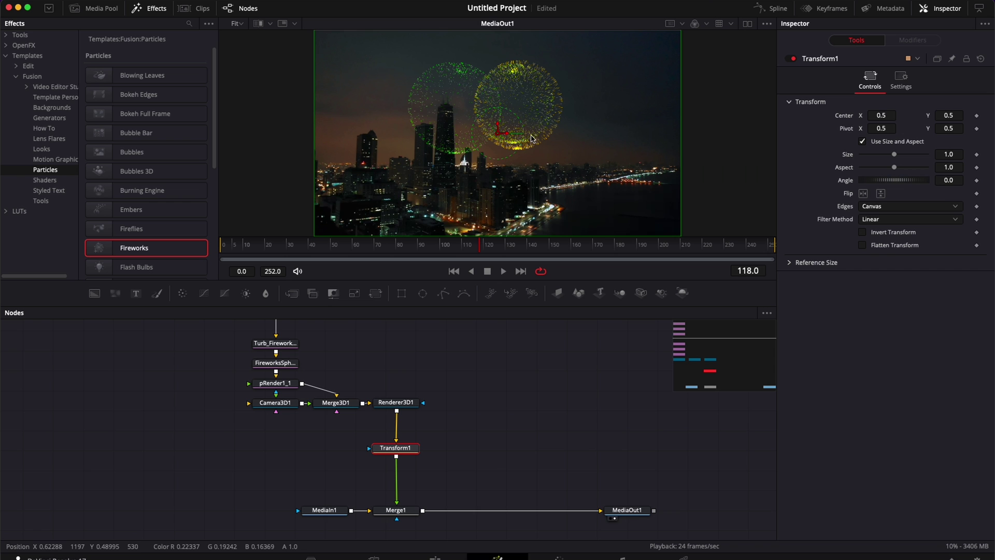
pyautogui.moveTo(505, 135); pyautogui.dragTo(597, 142)
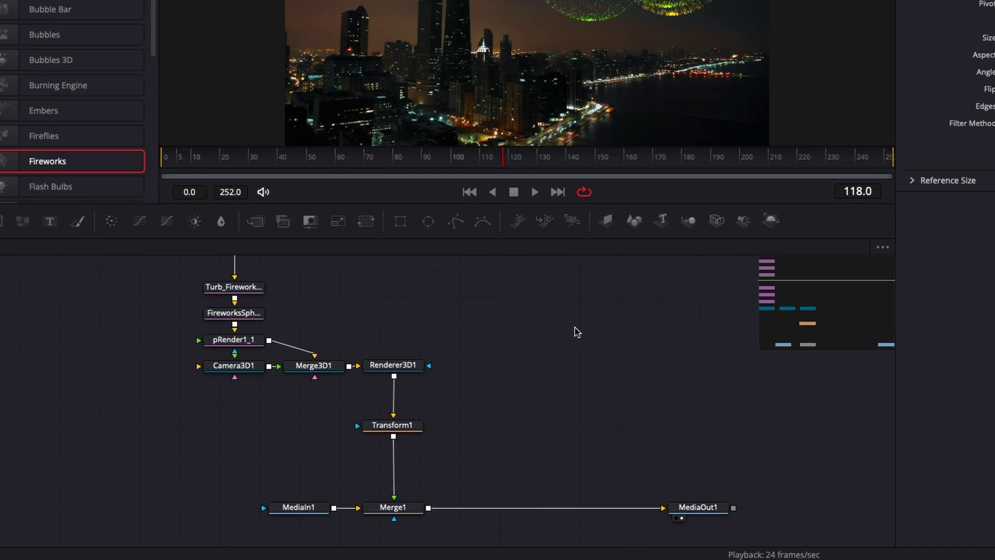
pyautogui.scroll(3, 398, 347)
pyautogui.scroll(2, 397, 347)
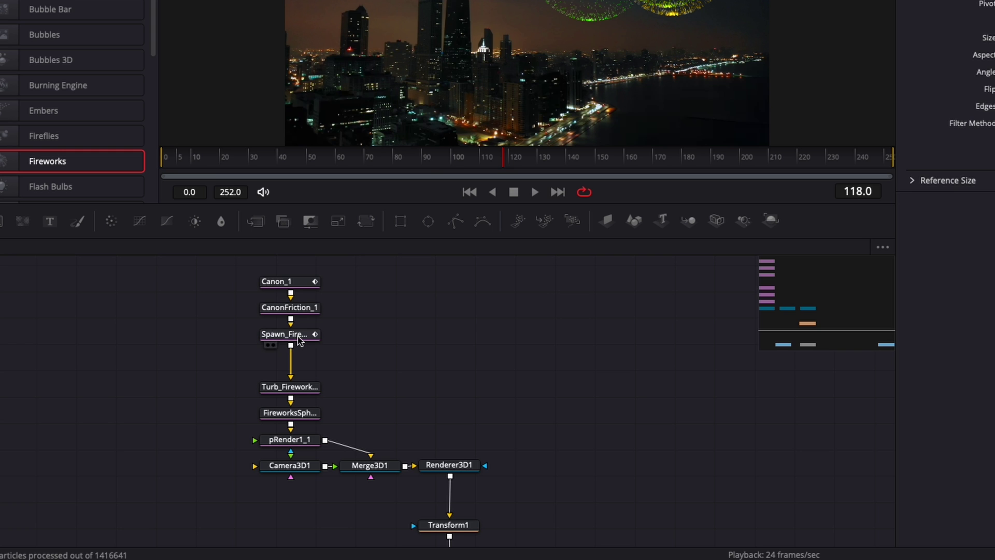
# Show the Style settings of the Spawn_FireworksSphere_1 node in the Inspector.
pyautogui.click(298, 339)
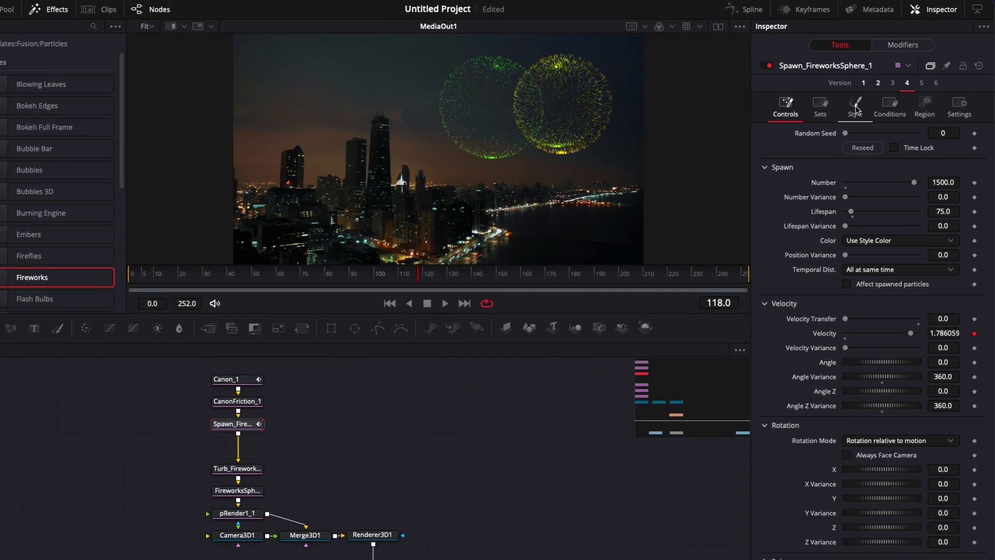
pyautogui.click(839, 117)
pyautogui.scroll(-1, 846, 450)
pyautogui.scroll(-2, 840, 459)
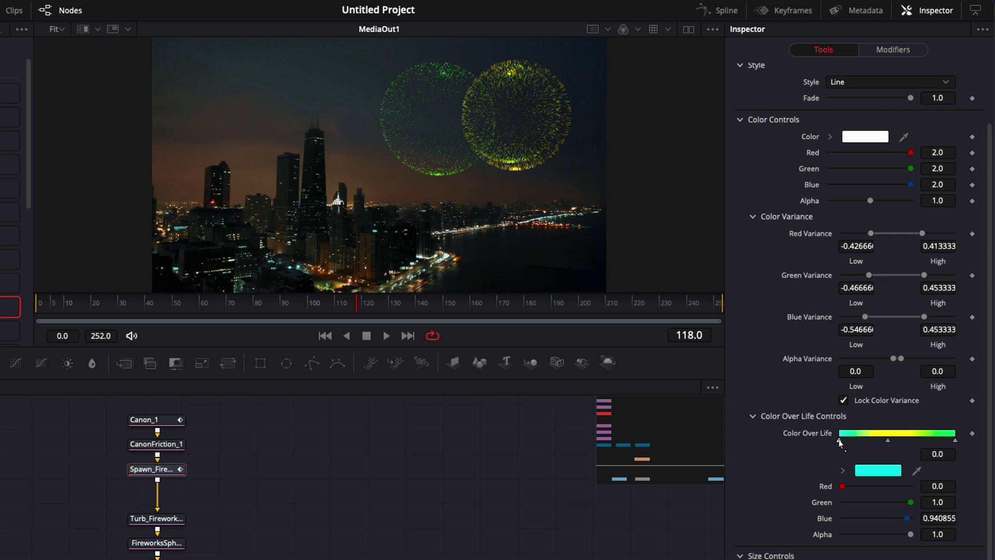
# Set the Color Over Life gradient's start marker to red and end marker to purple.
pyautogui.click(865, 471)
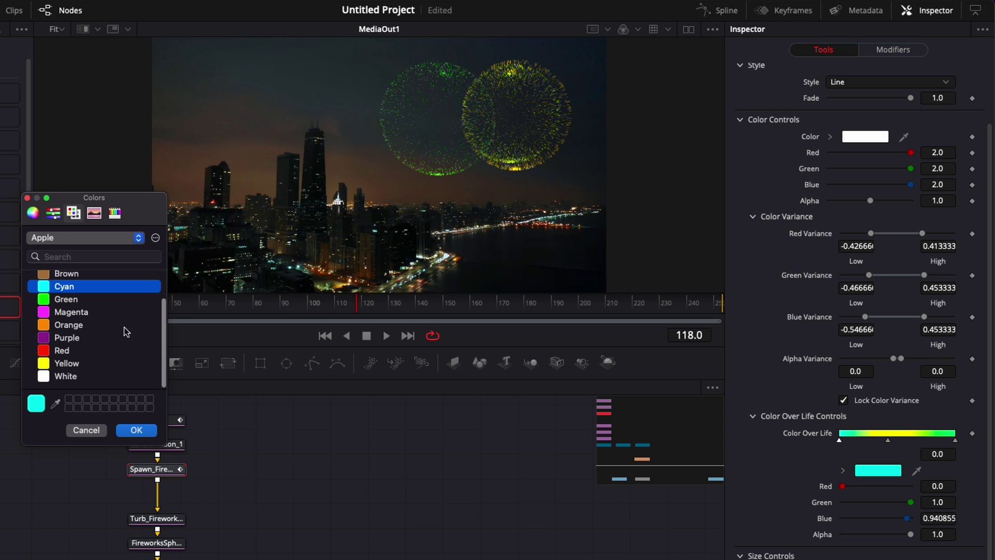
pyautogui.click(46, 350)
pyautogui.click(137, 432)
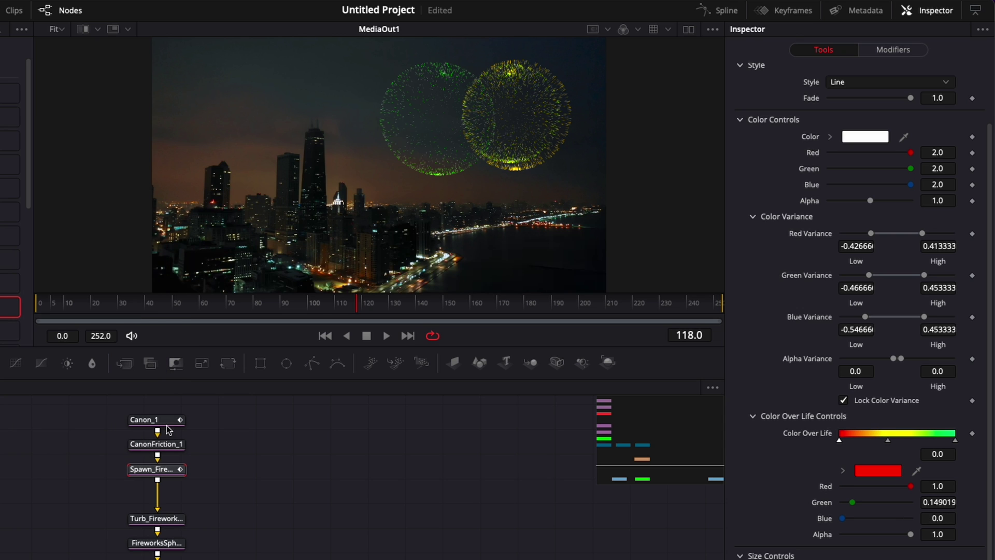
pyautogui.click(954, 440)
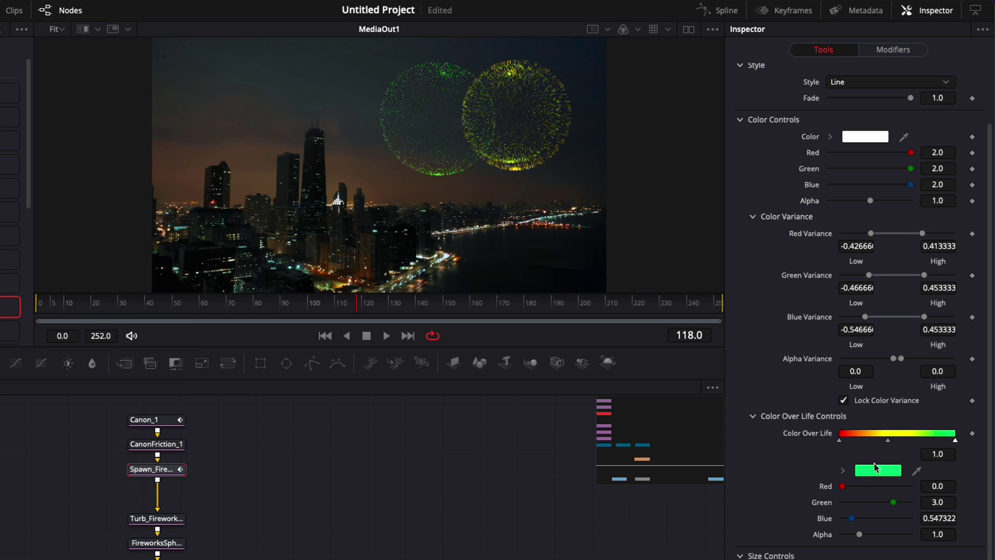
pyautogui.click(874, 468)
pyautogui.click(45, 341)
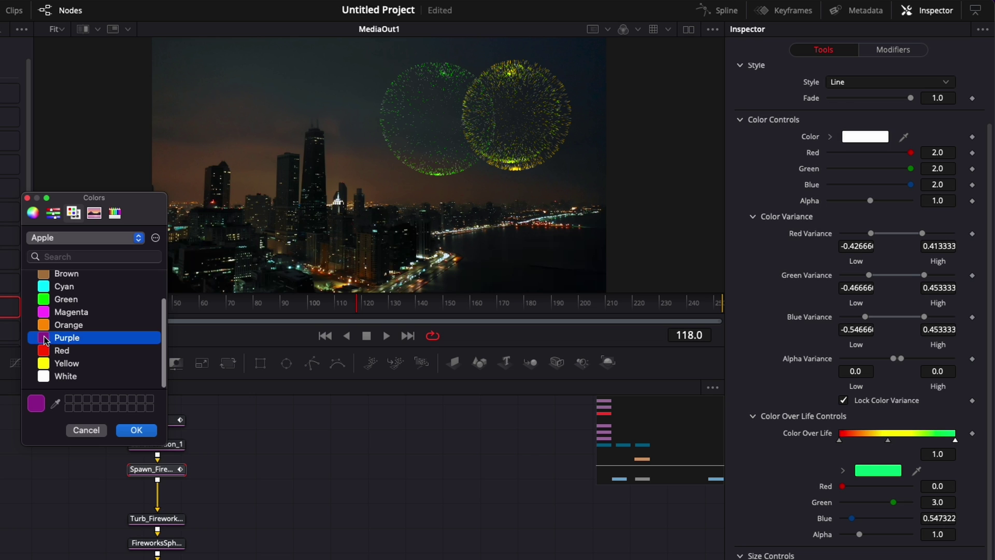
pyautogui.click(136, 430)
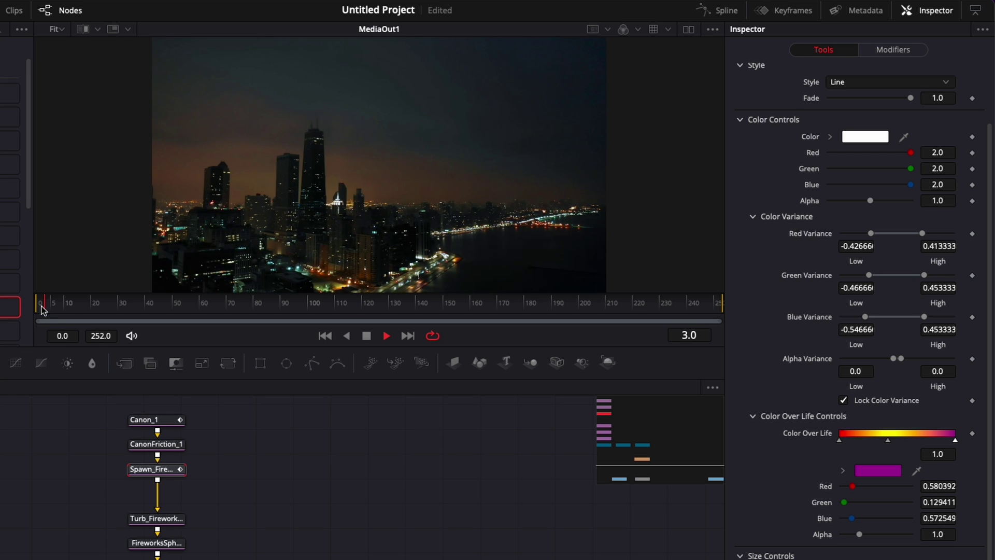